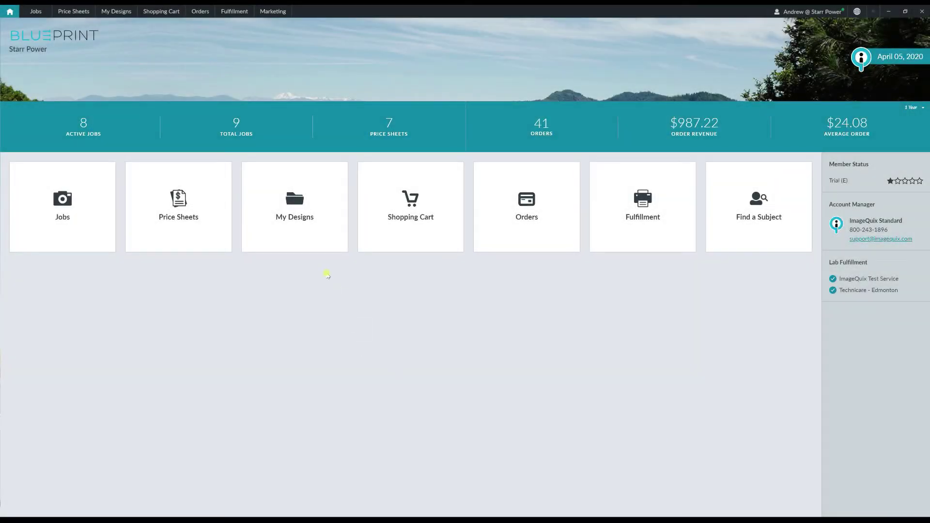
Step: Add a new print product under ID Cards in My Designs
{"action": "left_click", "coordinate": [292, 233]}
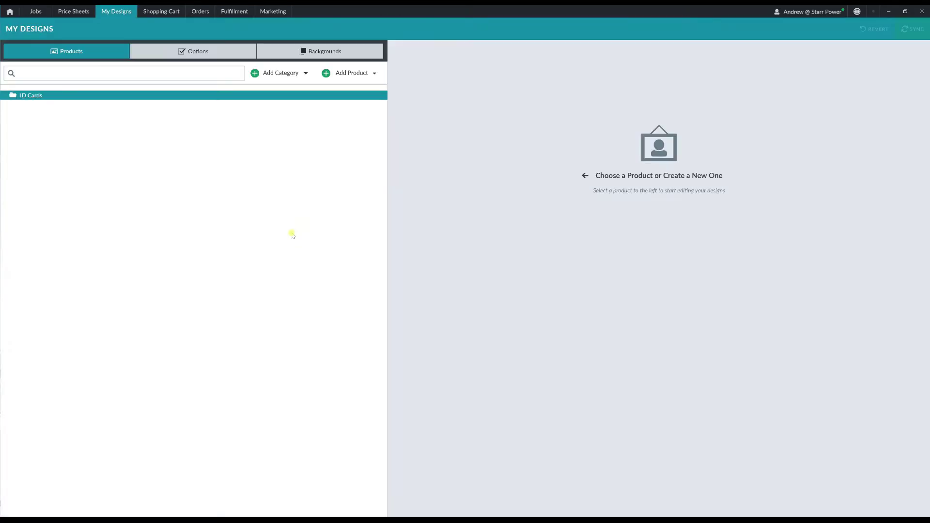
{"action": "left_click", "coordinate": [357, 77]}
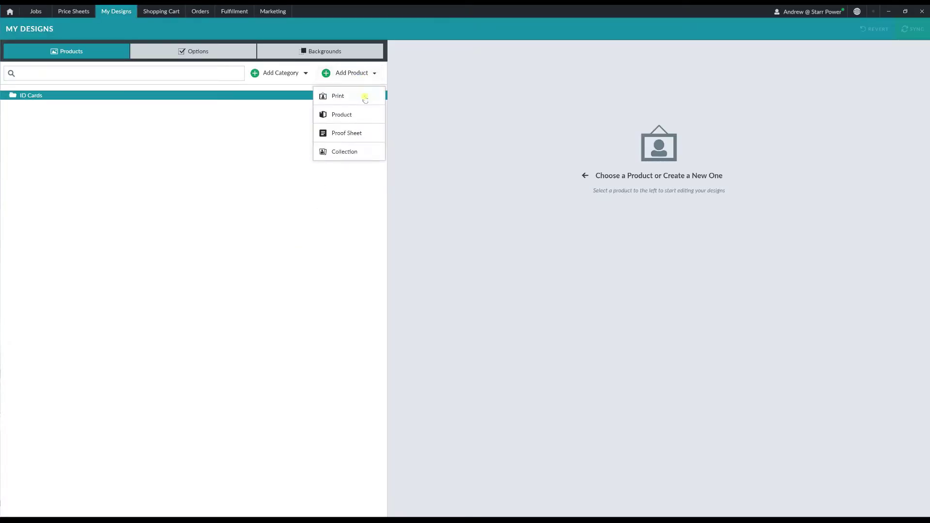
{"action": "left_click", "coordinate": [364, 97]}
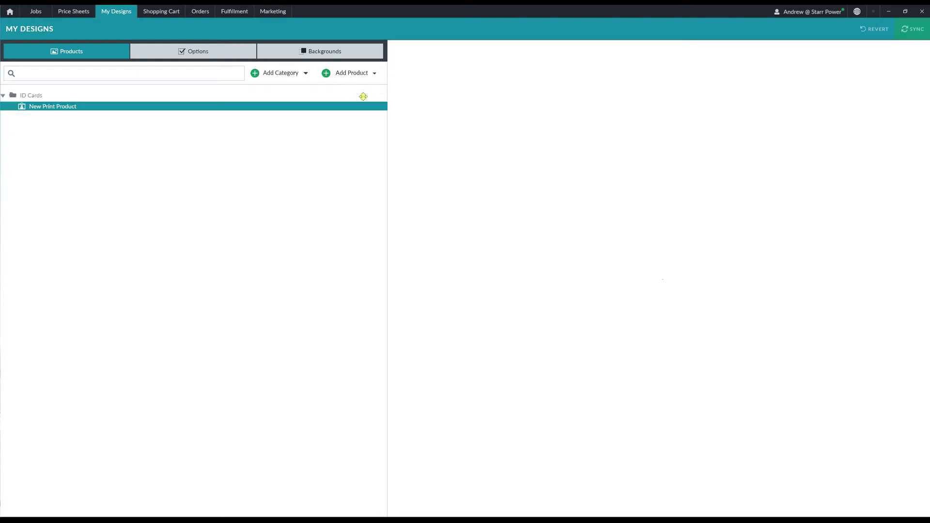
Step: Name the product 'ImageQuix ID Card Fall 2020' and size it 3.25 by 2.25
{"action": "left_click", "coordinate": [625, 223]}
{"action": "left_click_drag", "start_coordinate": [624, 222], "coordinate": [560, 223]}
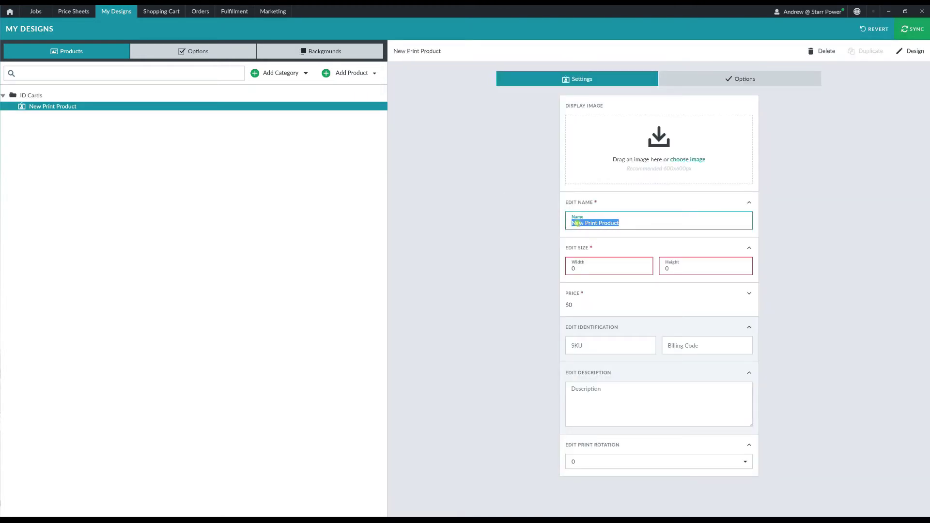
{"action": "type", "text": "ImageQuix ID Card Fall 2020"}
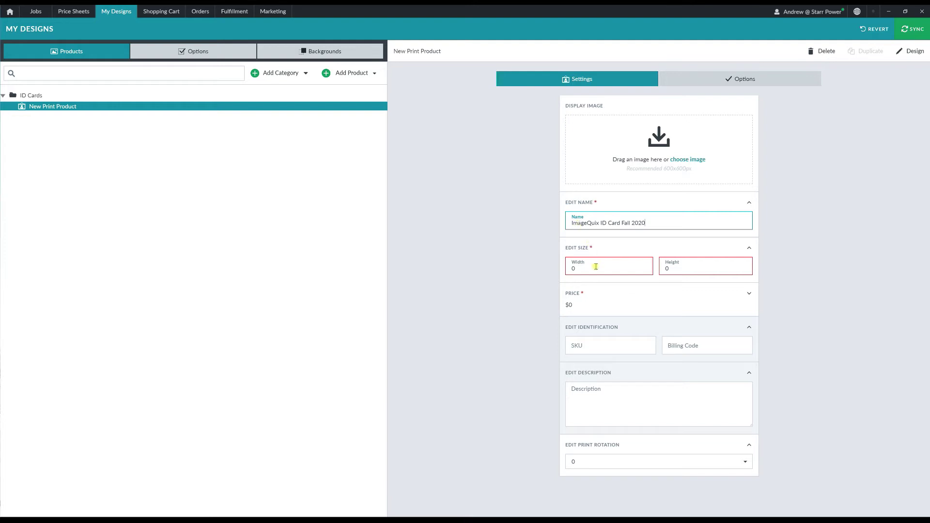
{"action": "left_click_drag", "start_coordinate": [596, 268], "coordinate": [552, 273]}
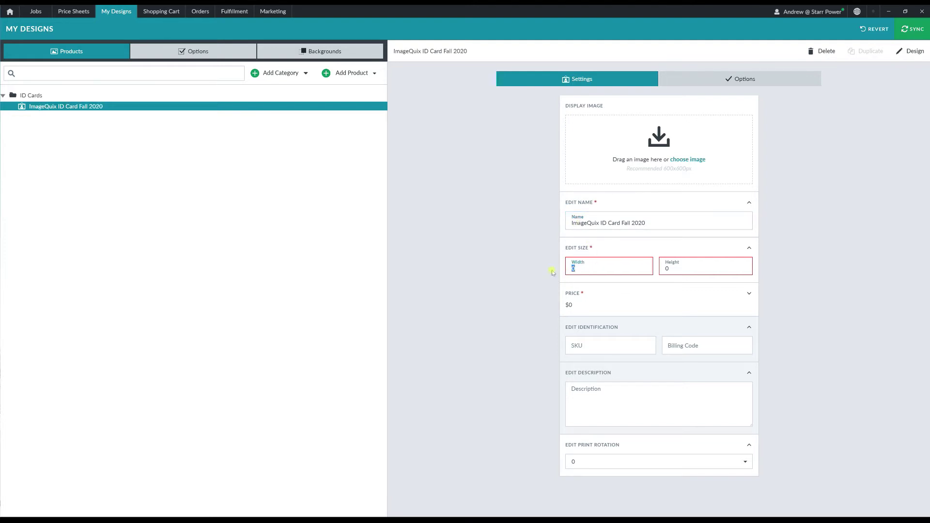
{"action": "type", "text": "3.25"}
{"action": "left_click", "coordinate": [685, 269]}
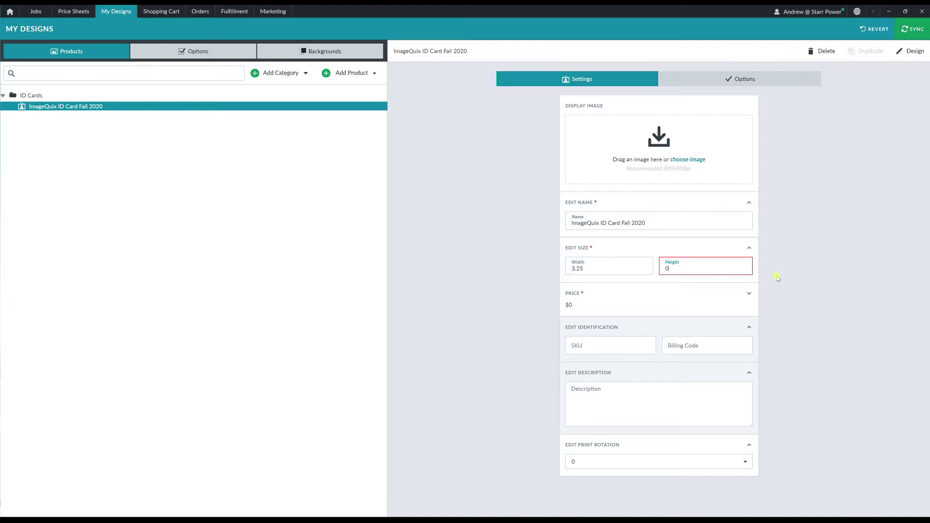
{"action": "type", "text": "2.25"}
{"action": "left_click", "coordinate": [776, 281]}
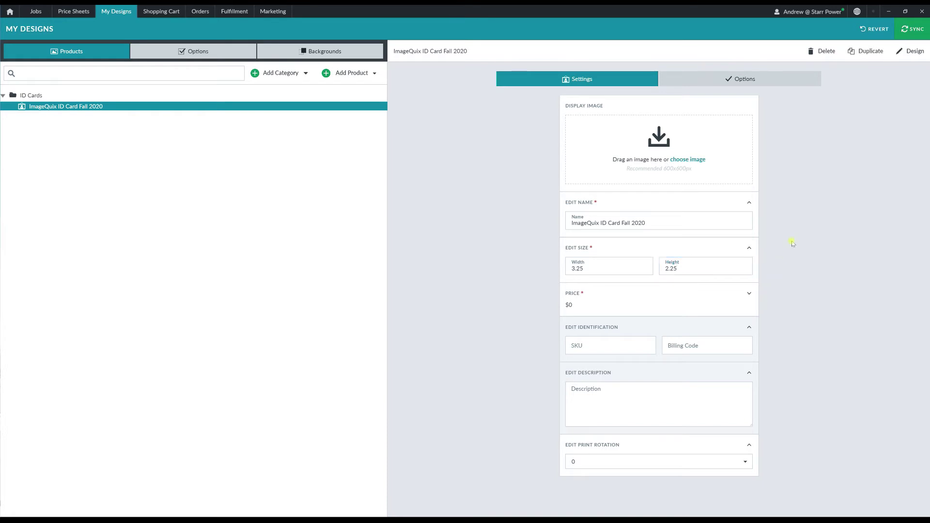
Step: Set SPAC-ID-Card-01.jpg as the card's background image and add an image node
{"action": "left_click", "coordinate": [907, 54]}
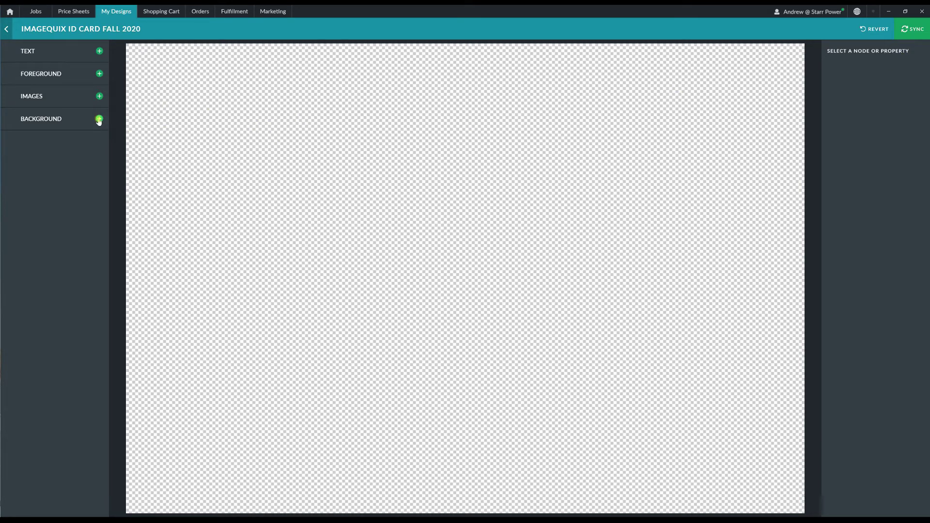
{"action": "left_click", "coordinate": [98, 119]}
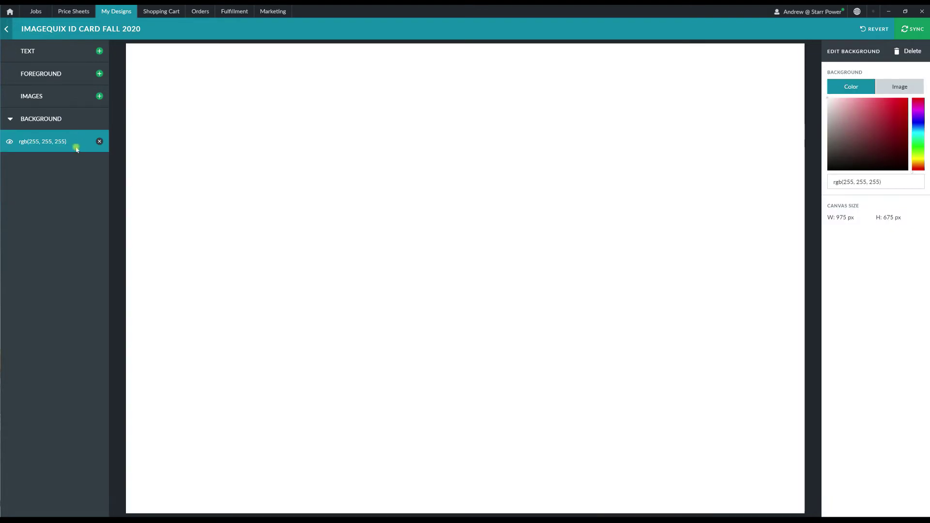
{"action": "left_click", "coordinate": [57, 149]}
{"action": "left_click", "coordinate": [887, 88]}
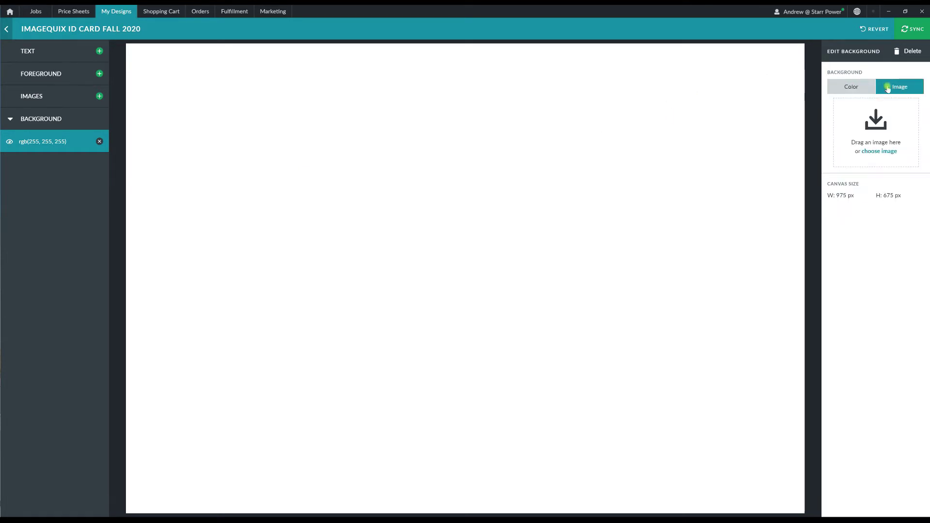
{"action": "left_click", "coordinate": [889, 151]}
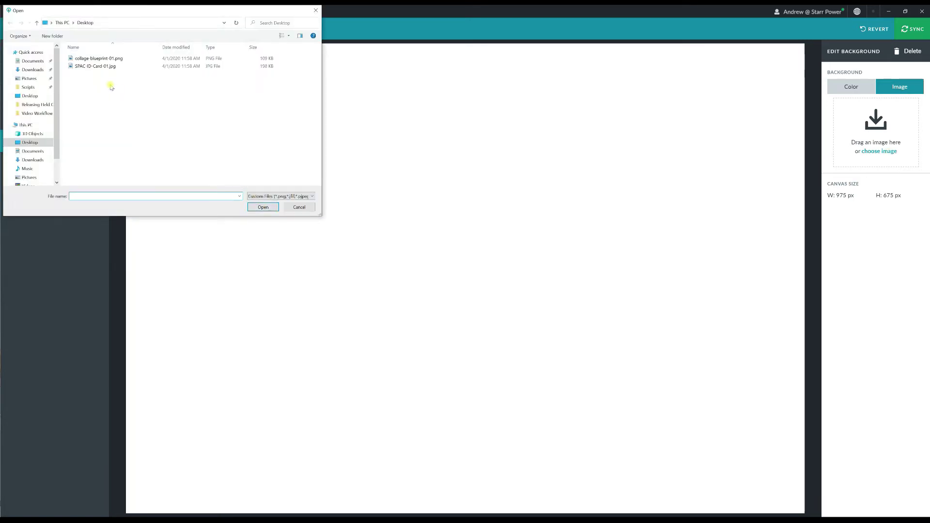
{"action": "double_click", "coordinate": [104, 67]}
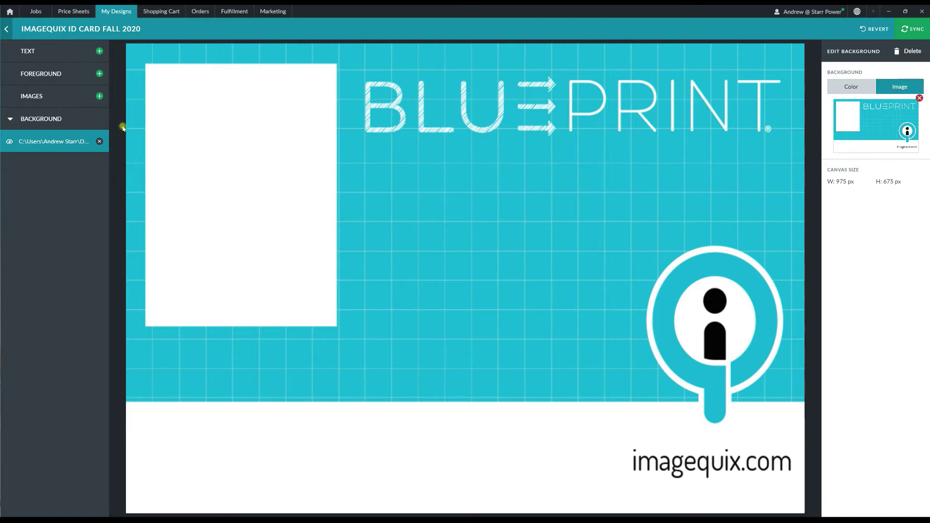
{"action": "left_click", "coordinate": [100, 97]}
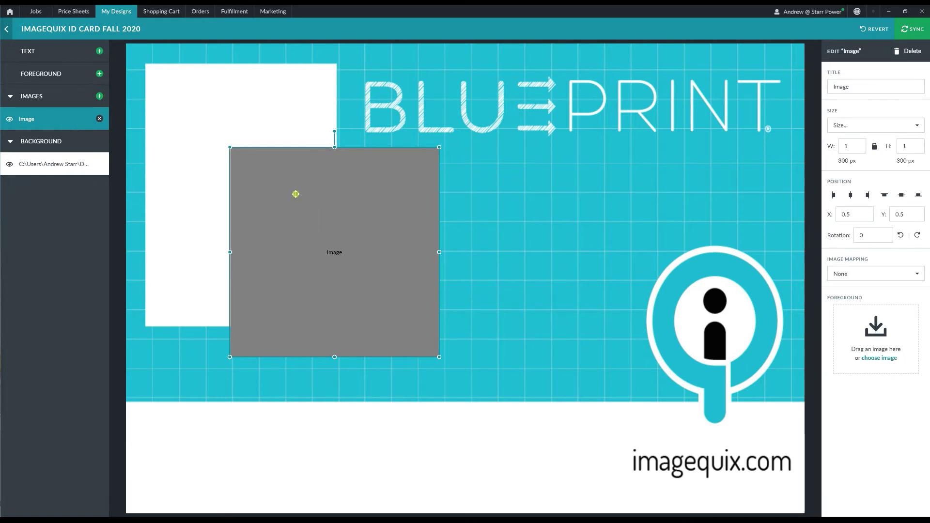
Step: Fit the image node over the top-left photo box (276 × 381 px) and map it to Primary Image
{"action": "left_click_drag", "start_coordinate": [295, 193], "coordinate": [239, 135]}
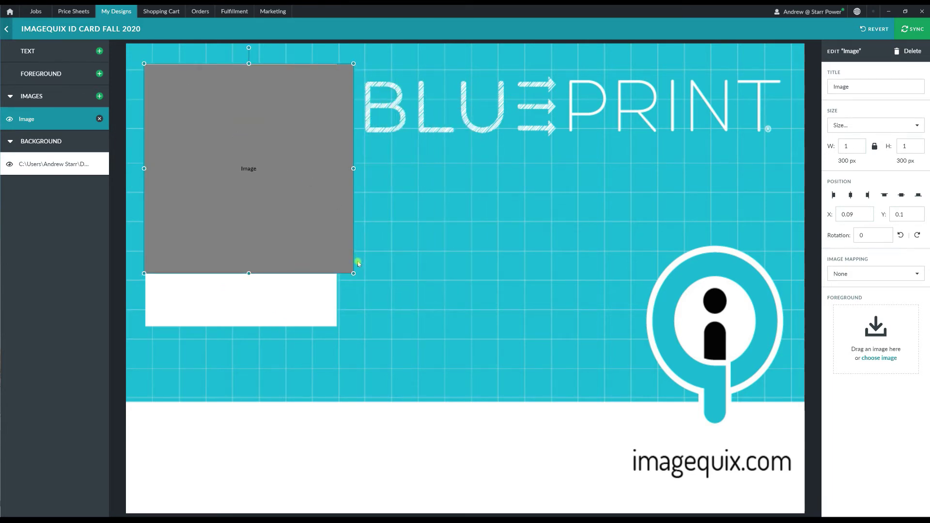
{"action": "left_click_drag", "start_coordinate": [355, 272], "coordinate": [339, 284]}
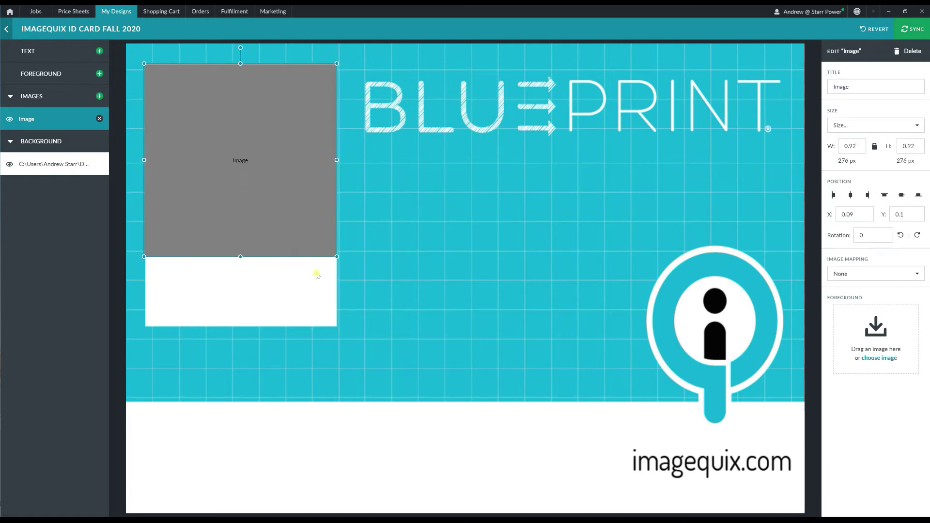
{"action": "left_click_drag", "start_coordinate": [241, 257], "coordinate": [250, 331]}
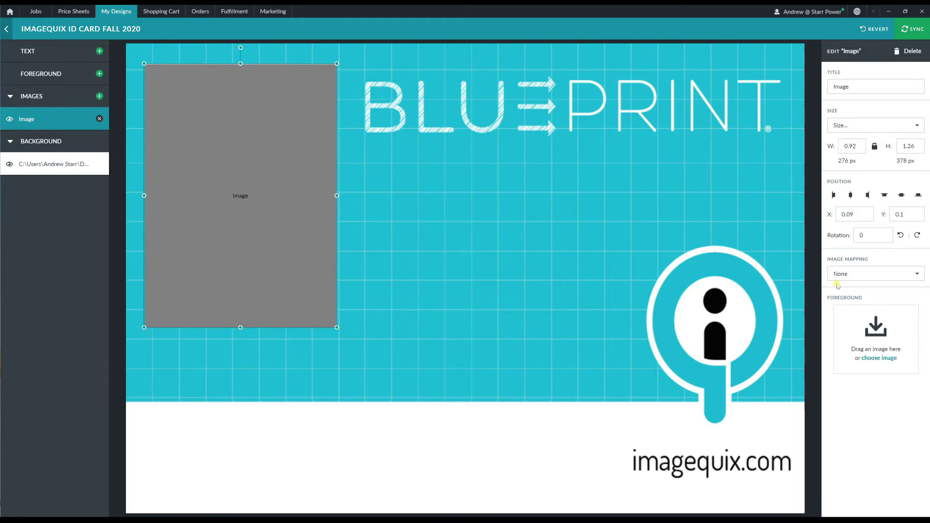
{"action": "left_click", "coordinate": [868, 279]}
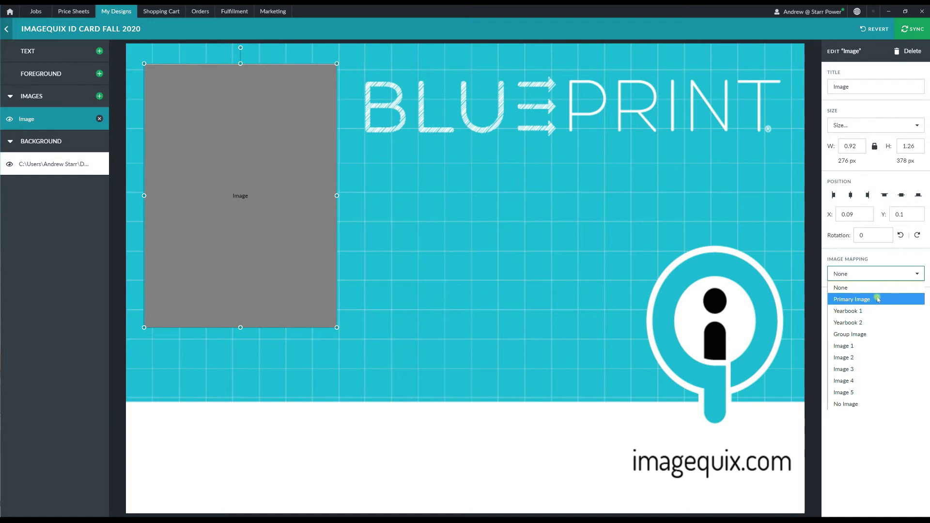
{"action": "left_click", "coordinate": [878, 300]}
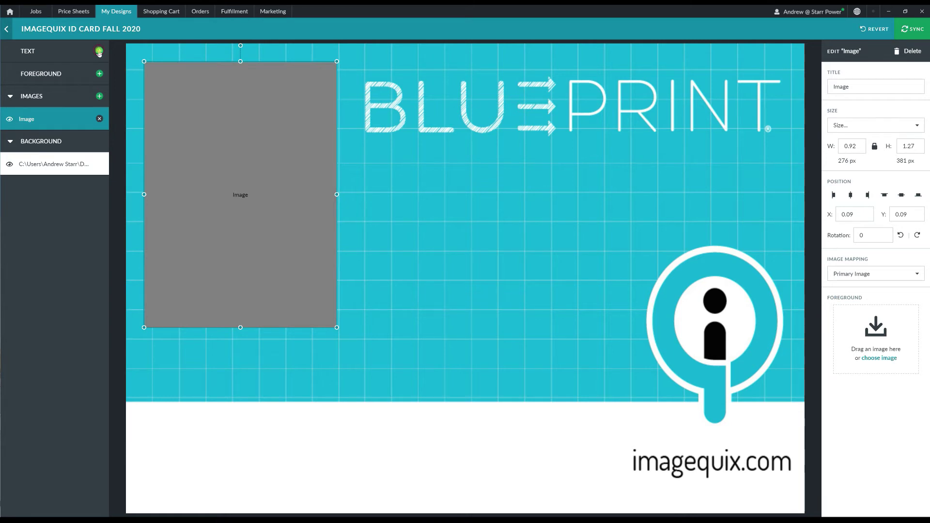
{"action": "left_click", "coordinate": [99, 51]}
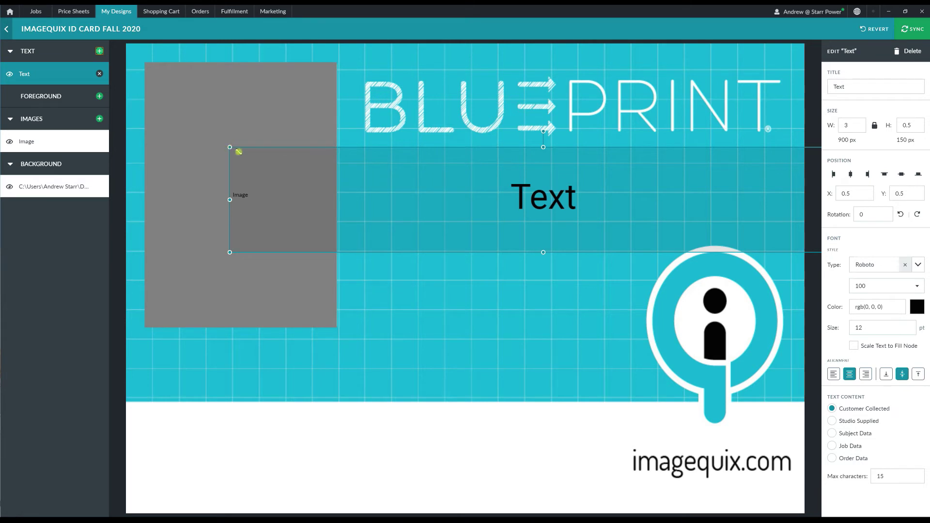
Step: Resize the text node to 492 × 81 px beside the photo, filled from First Name Last Name and scaled to fill
{"action": "left_click_drag", "start_coordinate": [237, 150], "coordinate": [513, 194]}
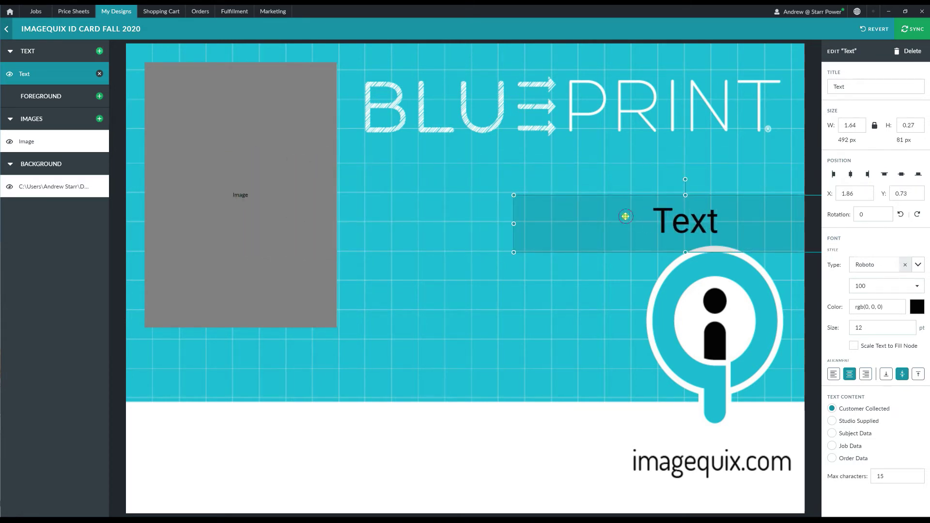
{"action": "left_click_drag", "start_coordinate": [596, 224], "coordinate": [476, 185]}
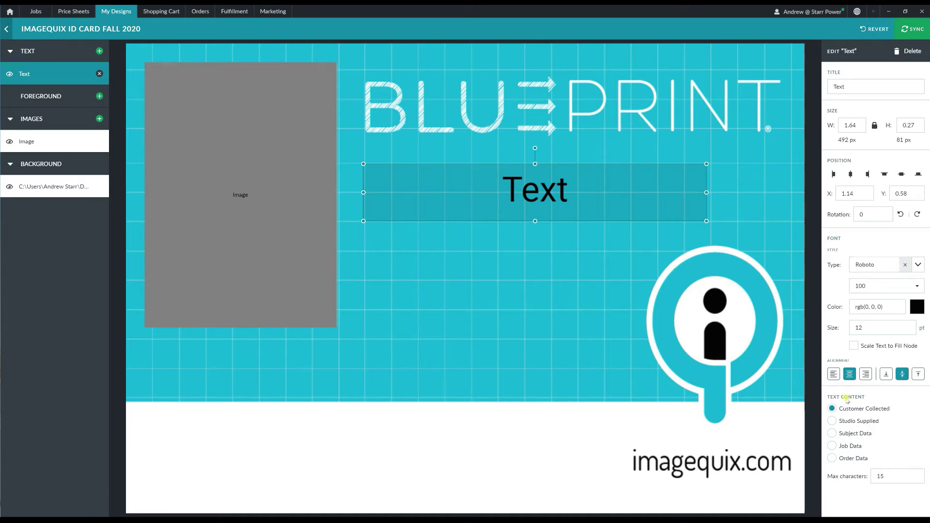
{"action": "left_click", "coordinate": [848, 433]}
{"action": "left_click", "coordinate": [871, 474]}
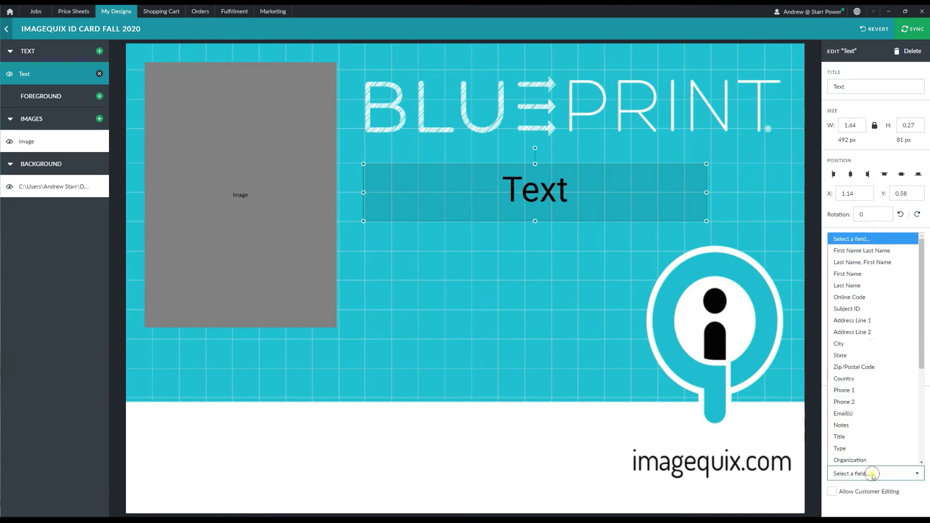
{"action": "left_click", "coordinate": [872, 255]}
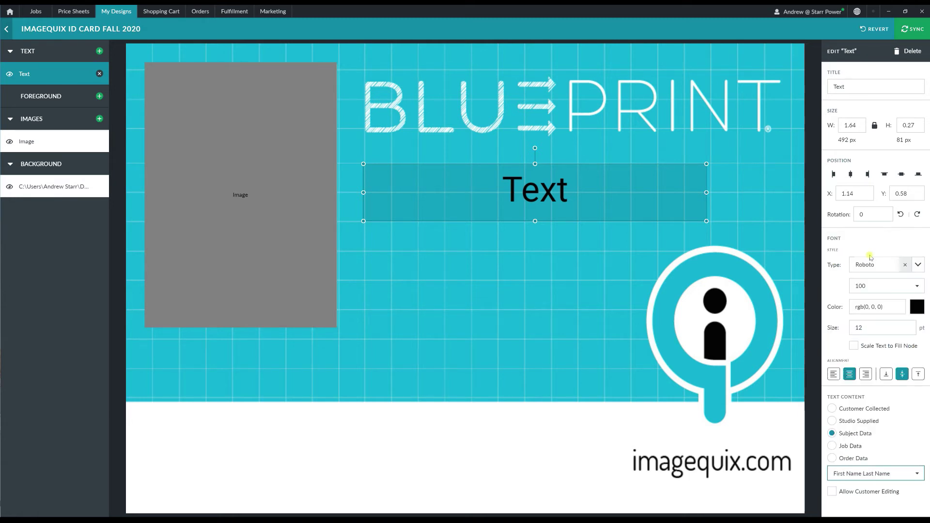
{"action": "left_click", "coordinate": [853, 347]}
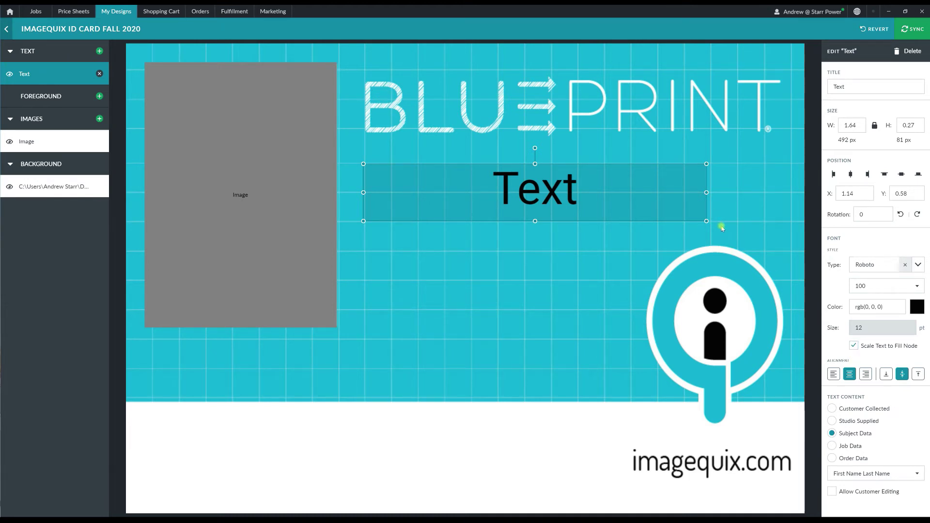
Step: Add a 408 × 69 px text node titled 'Grade' linked to the Subject Data Grade field
{"action": "left_click", "coordinate": [99, 51]}
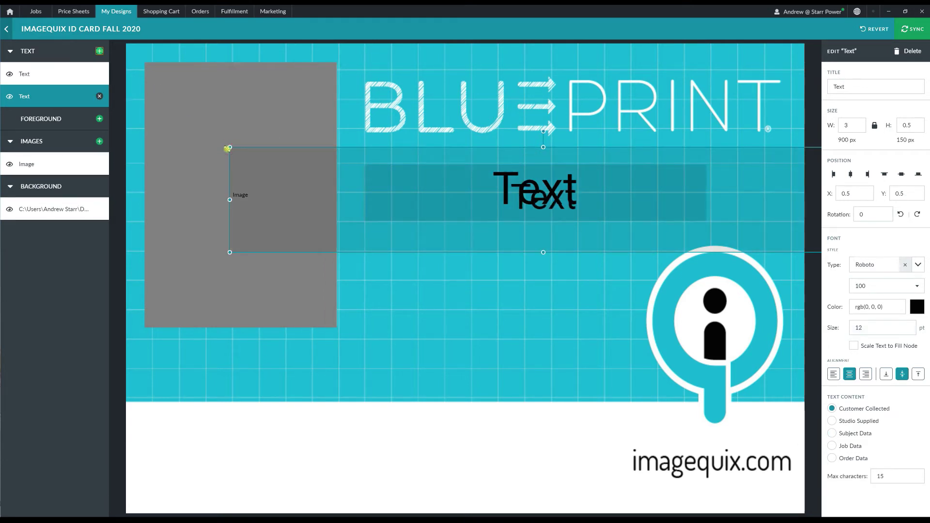
{"action": "left_click_drag", "start_coordinate": [230, 147], "coordinate": [480, 276]}
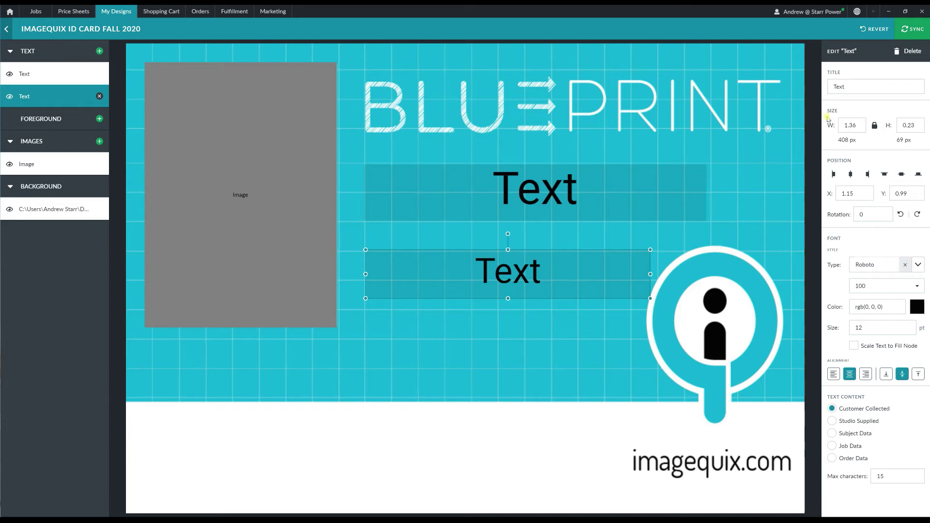
{"action": "left_click_drag", "start_coordinate": [844, 91], "coordinate": [832, 88]}
{"action": "type", "text": "Grade"}
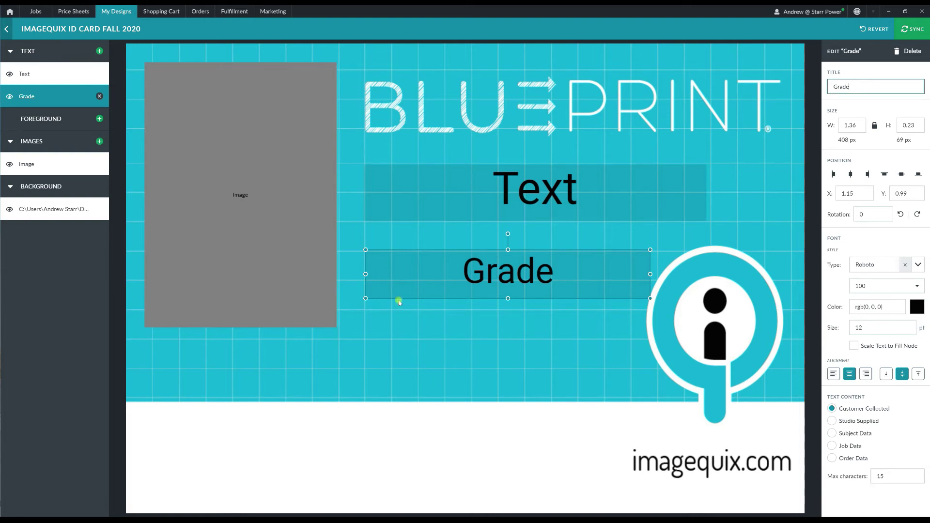
{"action": "left_click", "coordinate": [840, 434]}
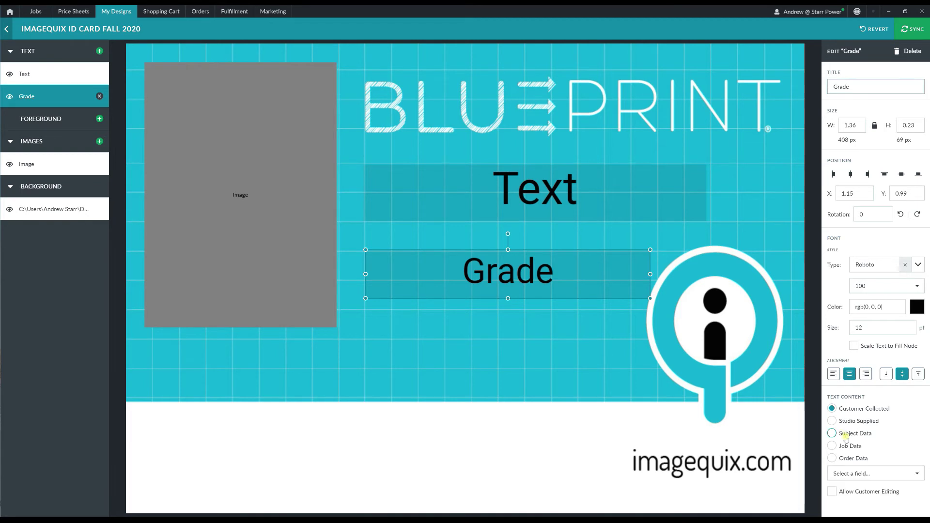
{"action": "left_click", "coordinate": [864, 475]}
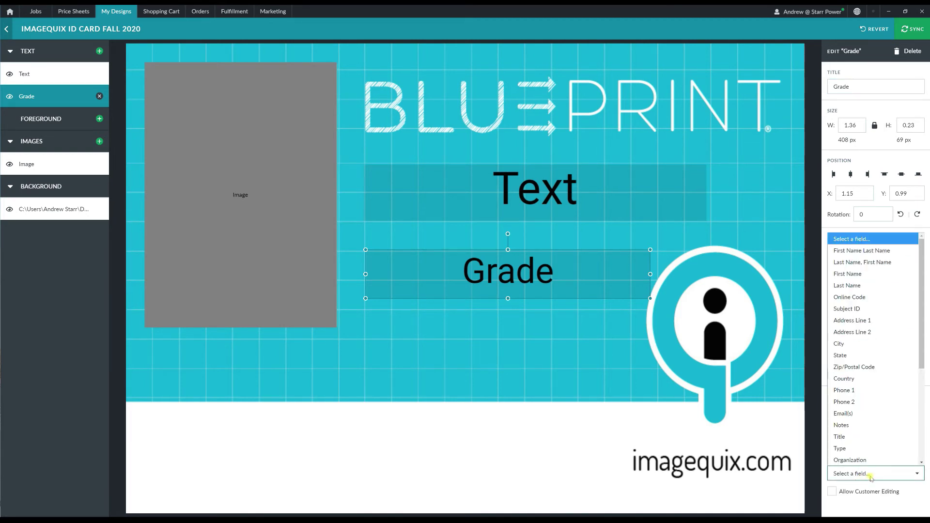
{"action": "key", "text": "g"}
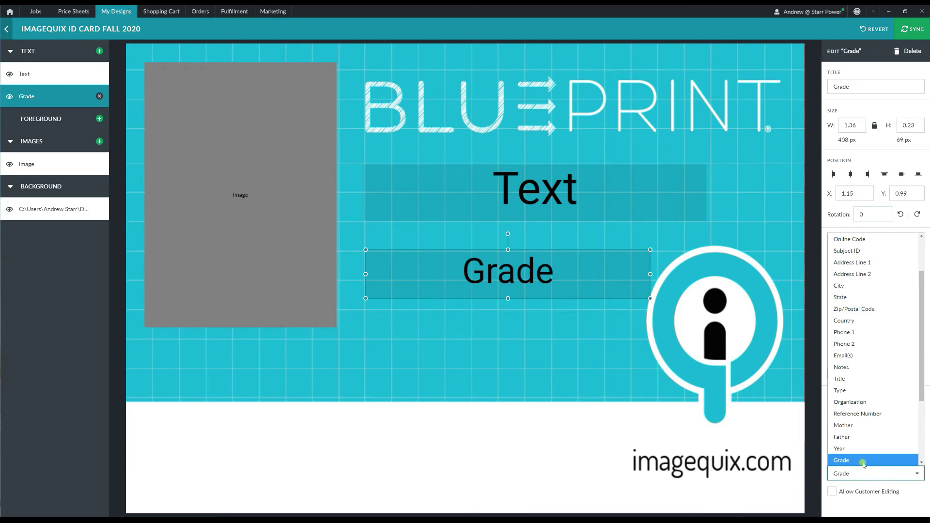
{"action": "left_click", "coordinate": [863, 463]}
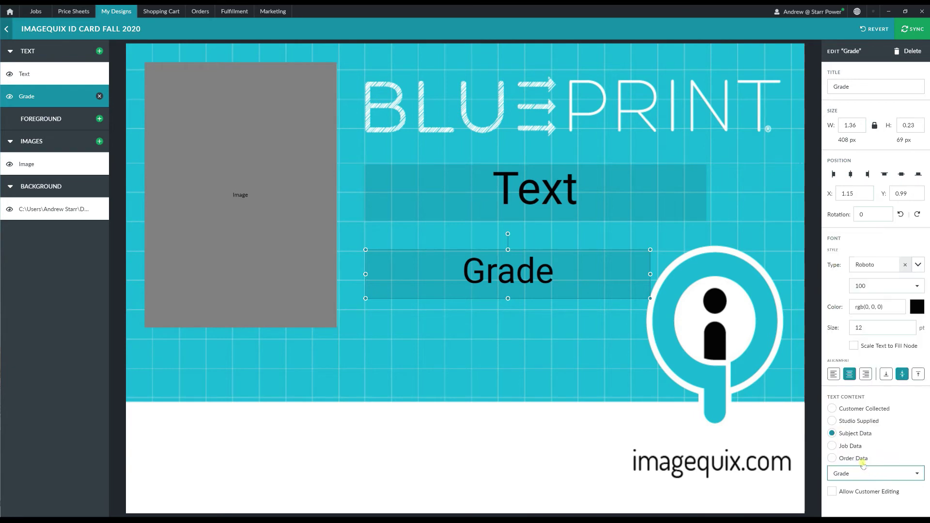
Step: Add a 900 × 150 px bottom-strip text node in Libre Barcode 128 Text, scaled to fill
{"action": "left_click", "coordinate": [100, 52]}
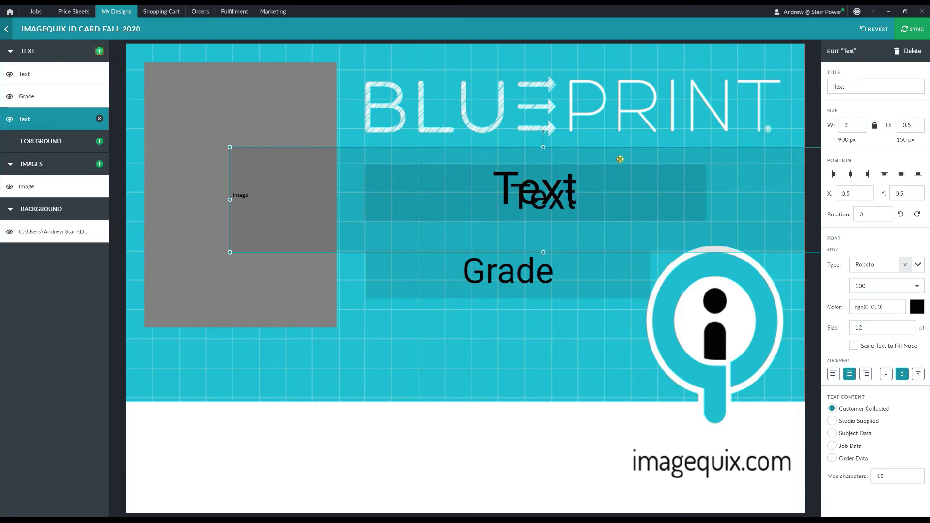
{"action": "left_click_drag", "start_coordinate": [620, 158], "coordinate": [518, 417]}
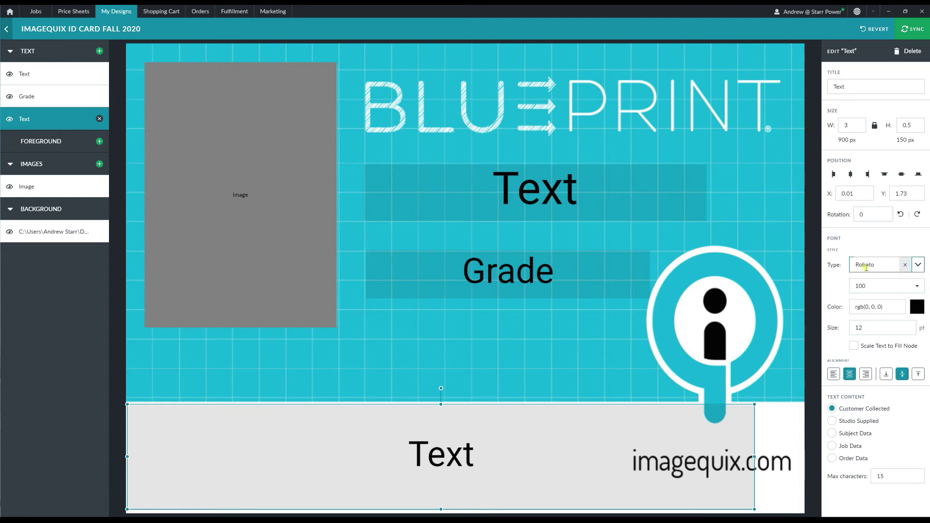
{"action": "left_click", "coordinate": [904, 266]}
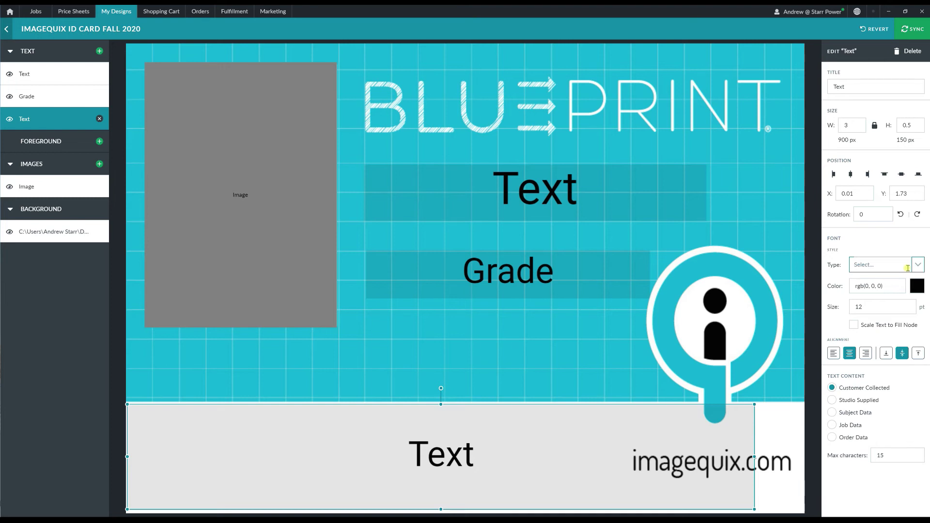
{"action": "type", "text": "barcode"}
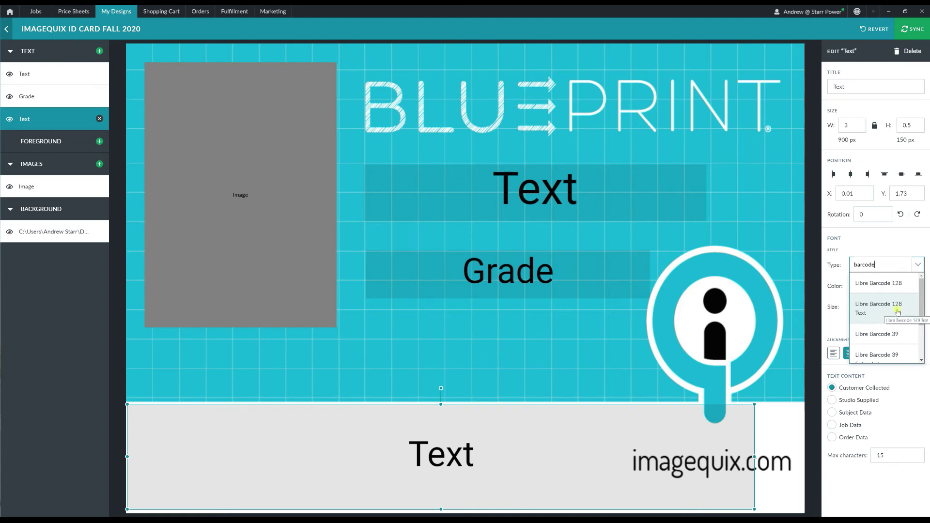
{"action": "left_click", "coordinate": [895, 309]}
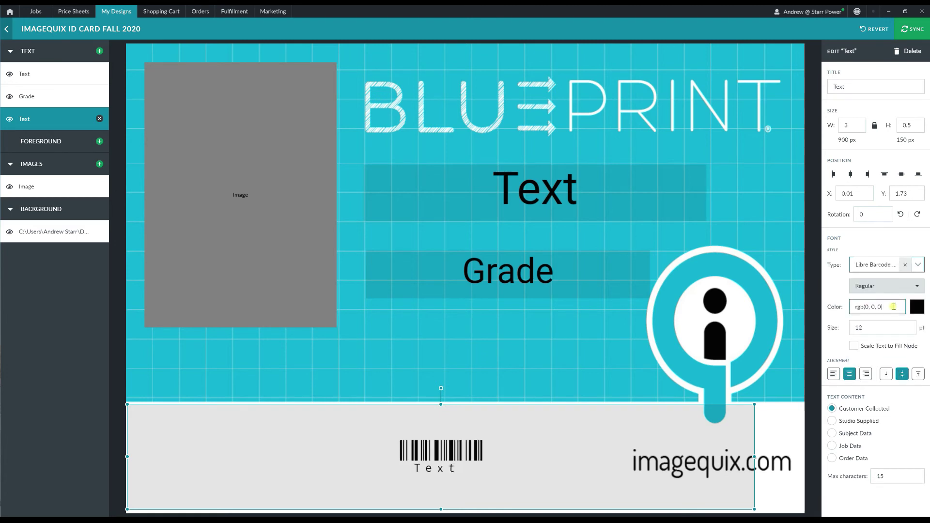
{"action": "left_click", "coordinate": [854, 346]}
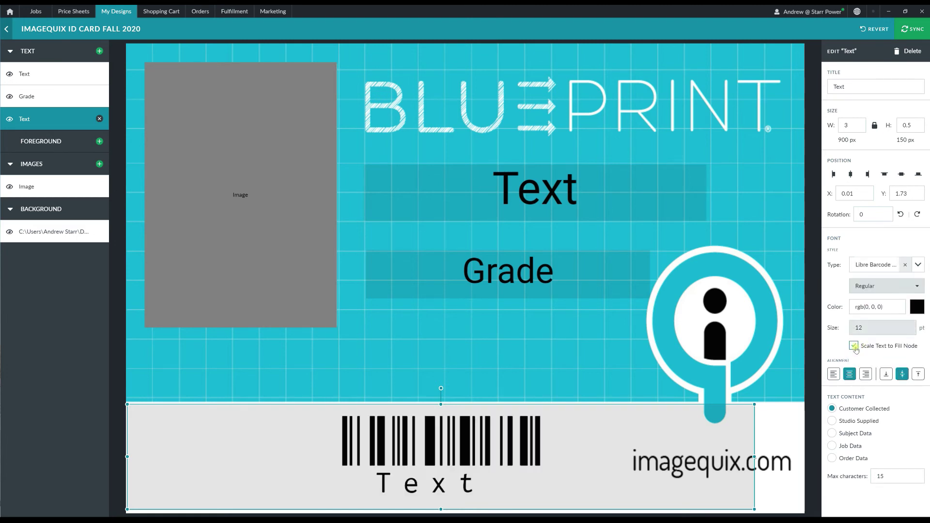
Step: Left-align the barcode node and link it to the subject's Online Code field
{"action": "left_click", "coordinate": [835, 376]}
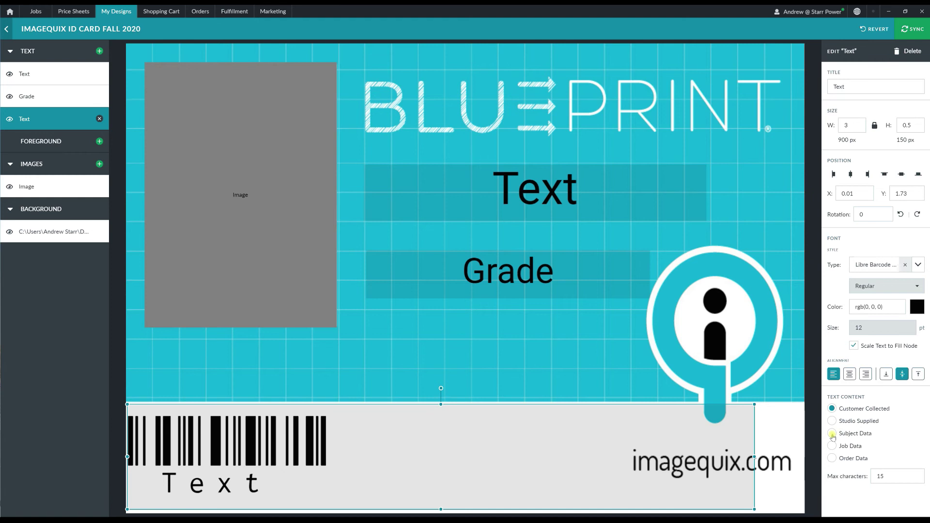
{"action": "left_click", "coordinate": [831, 433]}
{"action": "left_click", "coordinate": [867, 473]}
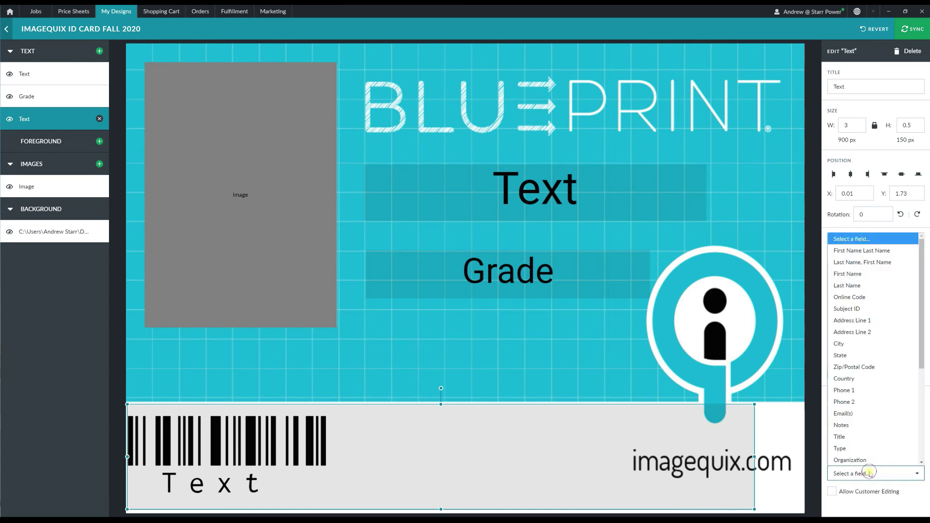
{"action": "left_click", "coordinate": [861, 298]}
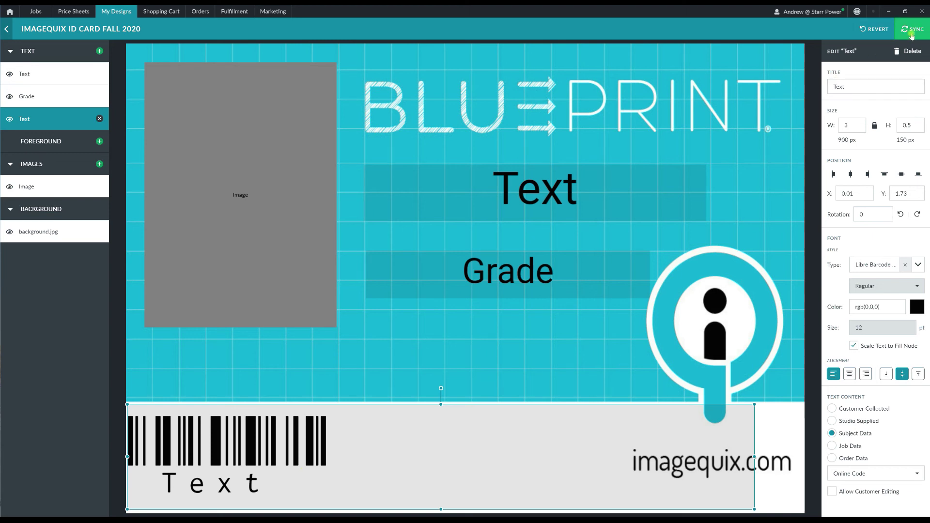
Step: Sync the ID card design and return to the My Designs product list
{"action": "left_click", "coordinate": [912, 35]}
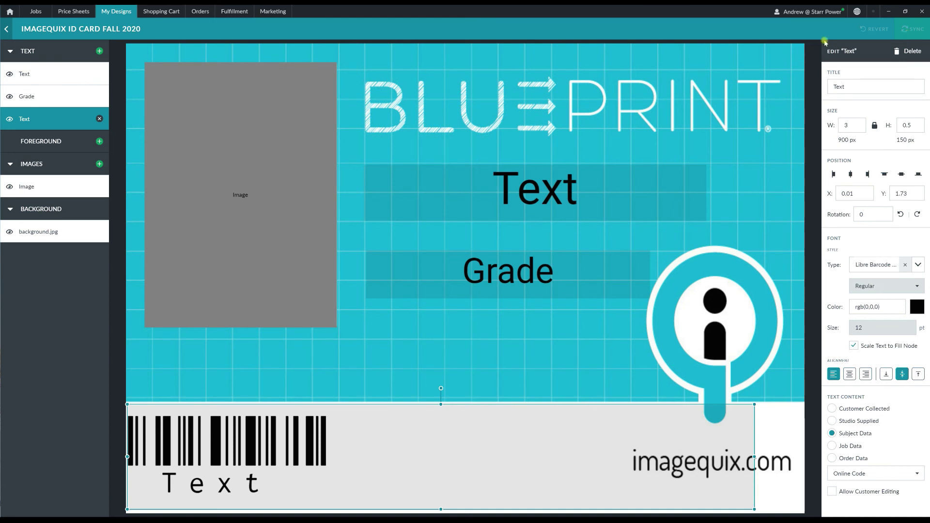
{"action": "left_click", "coordinate": [122, 15]}
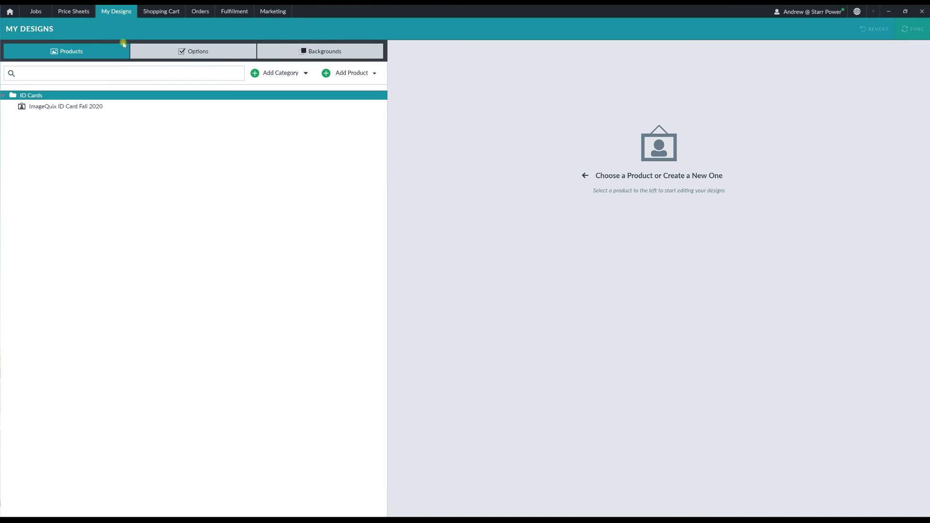
Step: Set the card preview JPG as the product's display image and print rotation to 90
{"action": "left_click", "coordinate": [89, 107]}
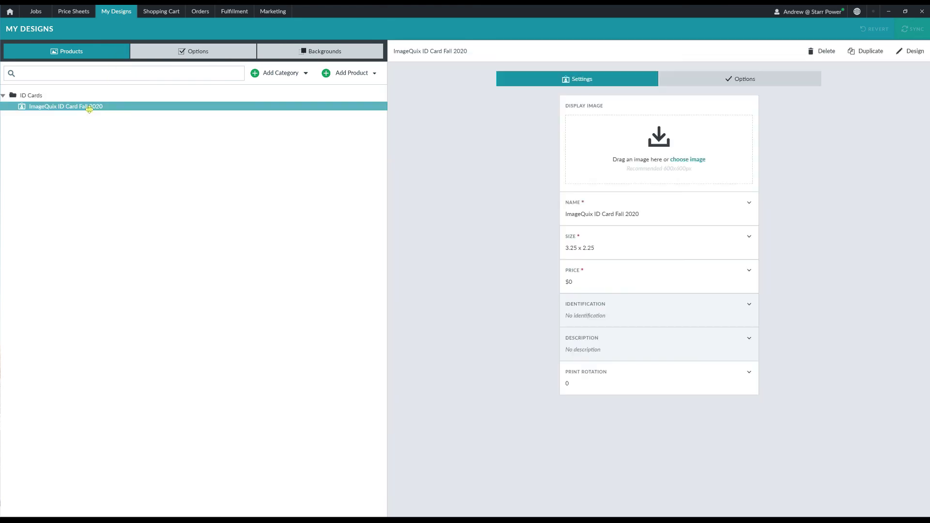
{"action": "left_click", "coordinate": [684, 160]}
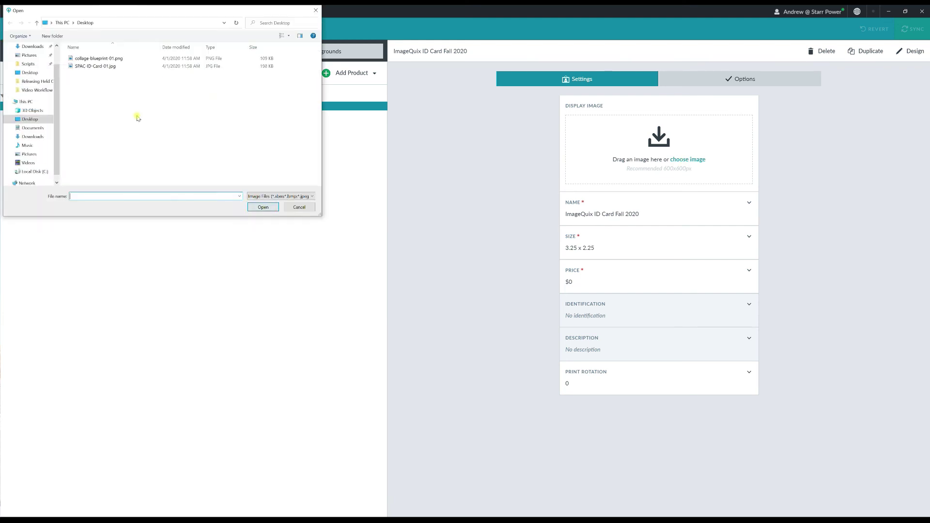
{"action": "double_click", "coordinate": [104, 66]}
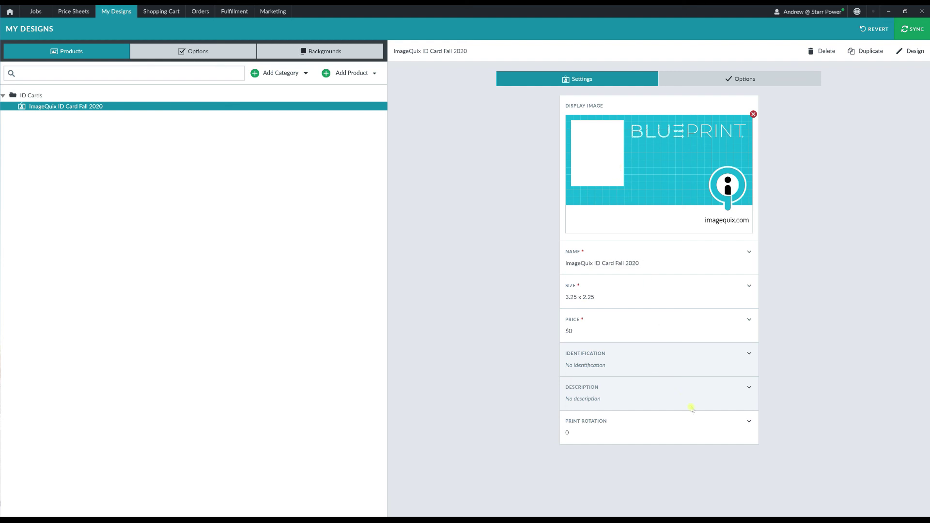
{"action": "left_click", "coordinate": [703, 424]}
{"action": "left_click", "coordinate": [682, 435]}
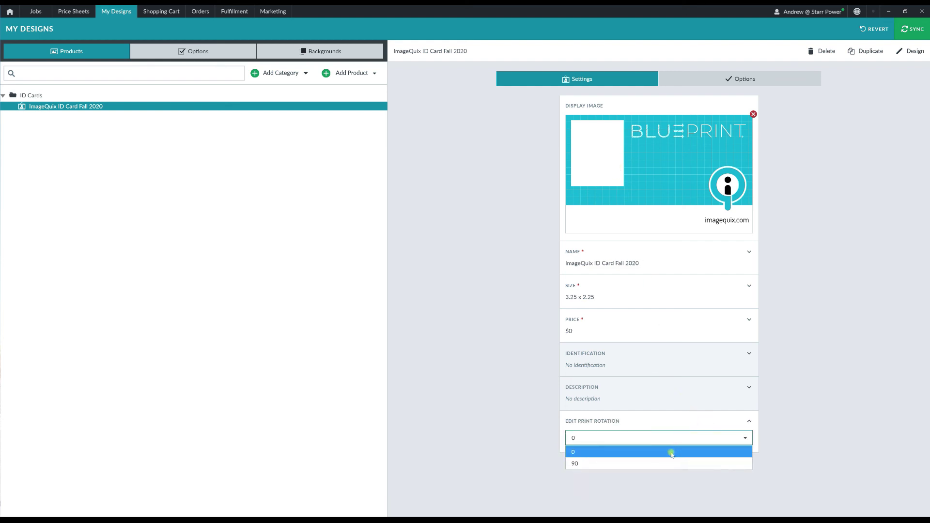
{"action": "left_click", "coordinate": [659, 463]}
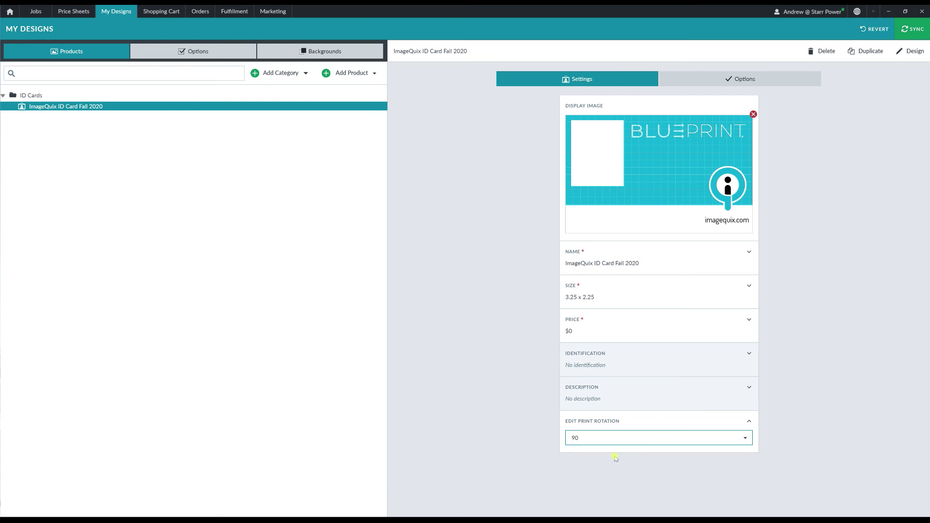